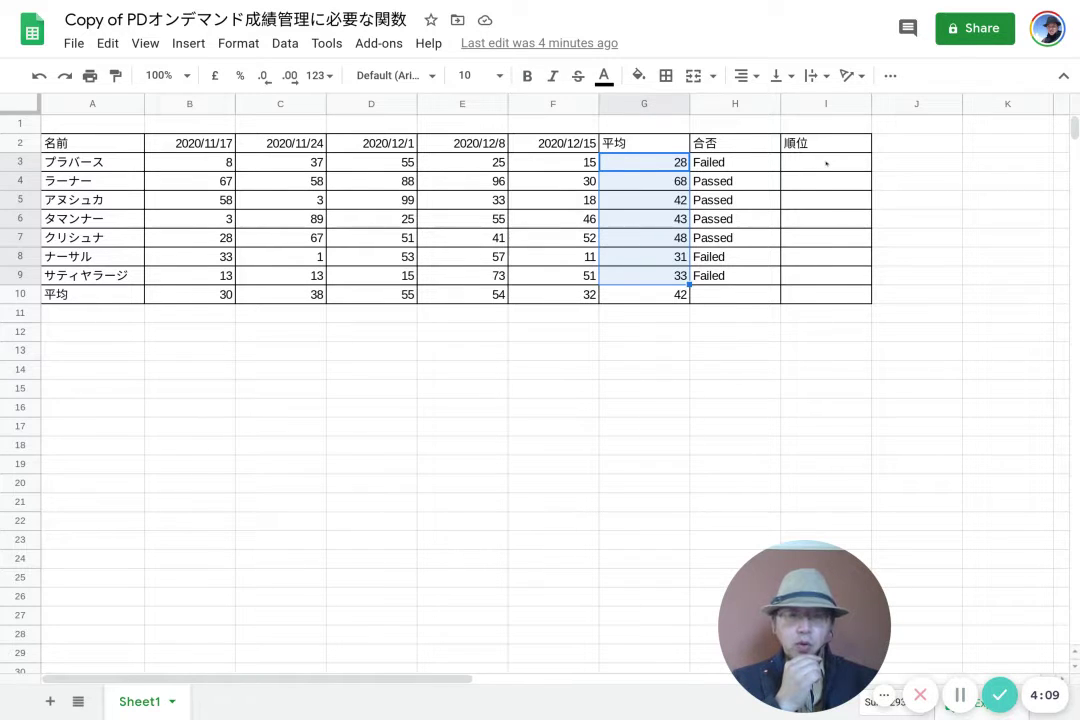
Step: Enter the formula =rank(G3,G3:G9,0) in cell I3 to rank the first student's average in descending order
left_click(826, 162)
type("=ra")
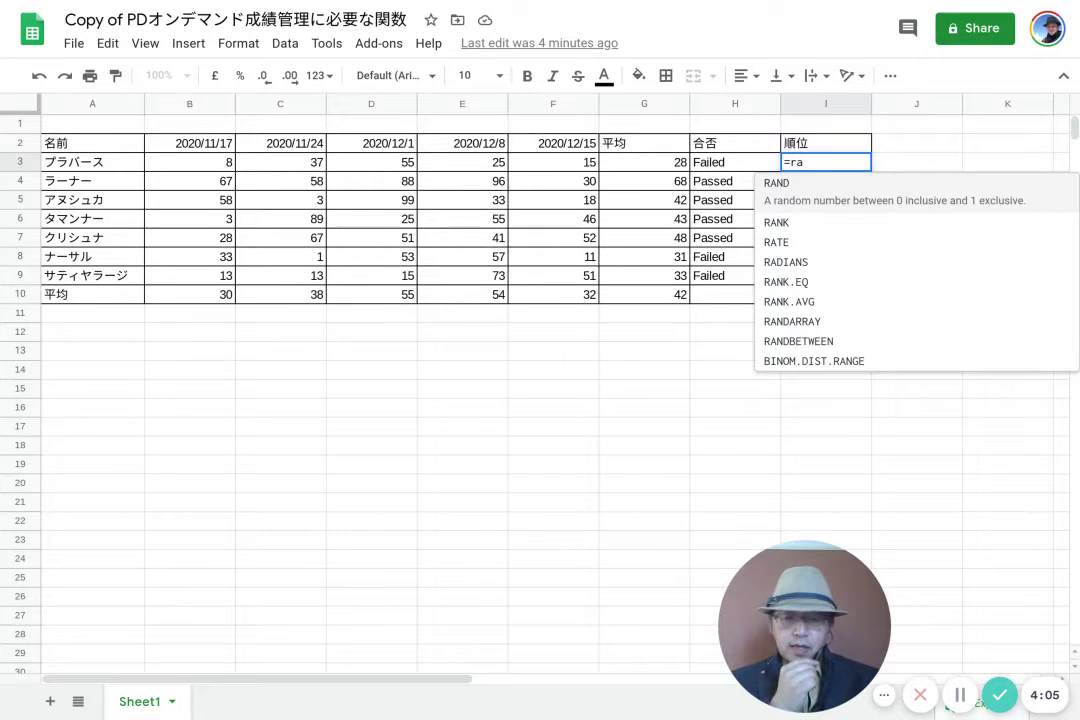
type("nk")
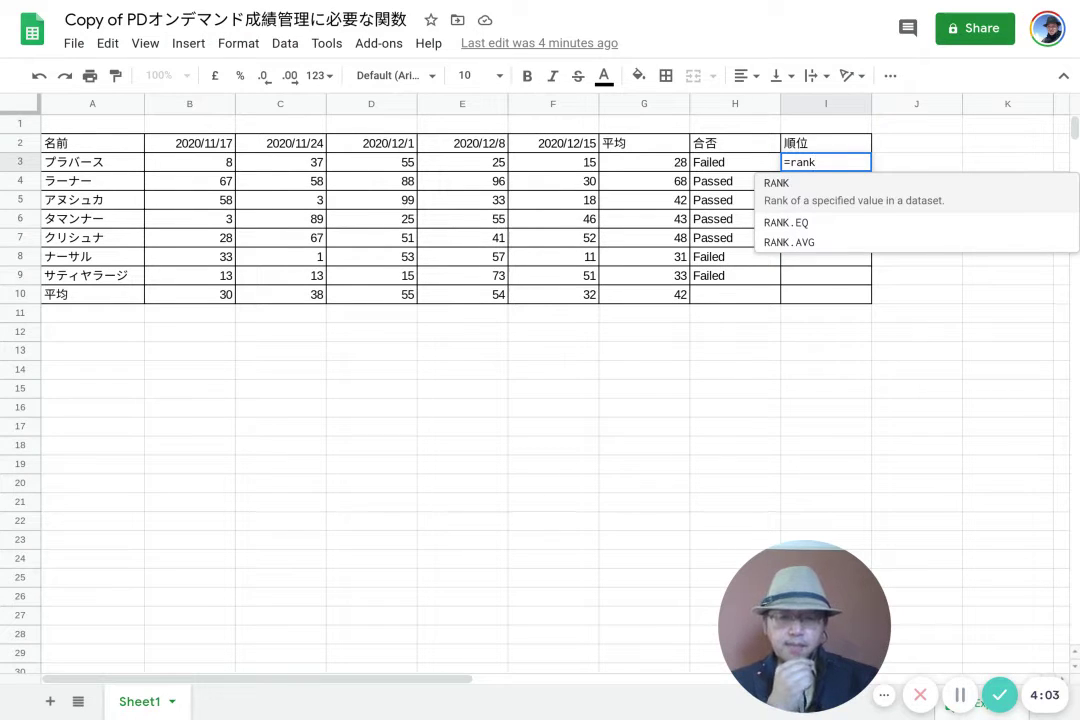
type("(")
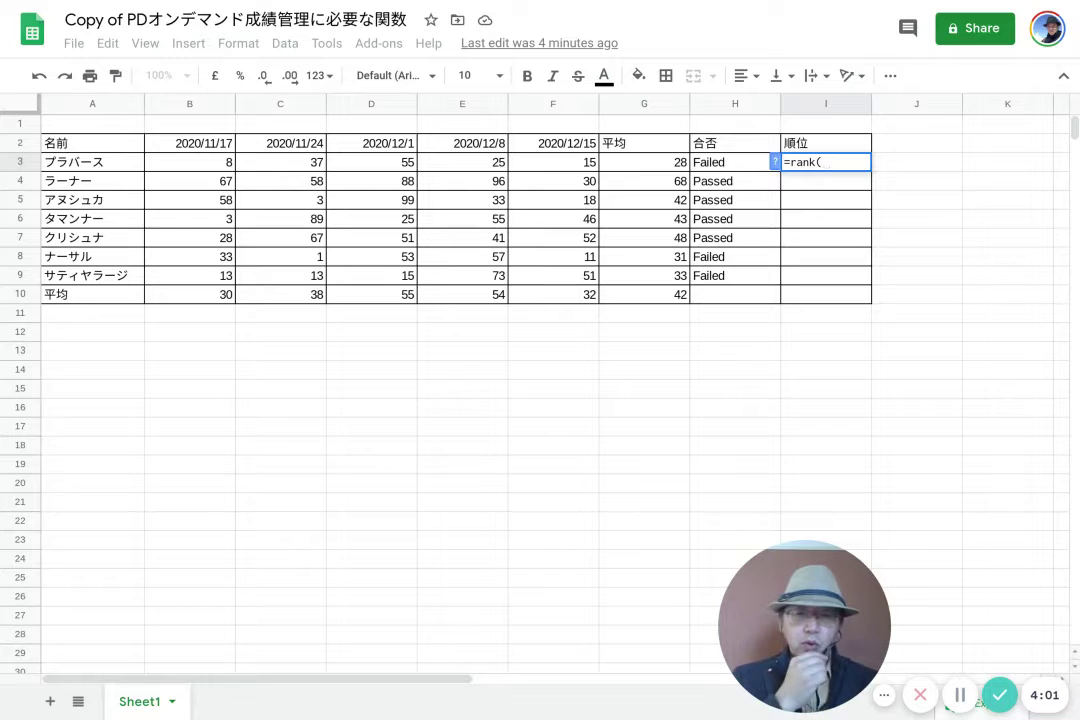
left_click(666, 162)
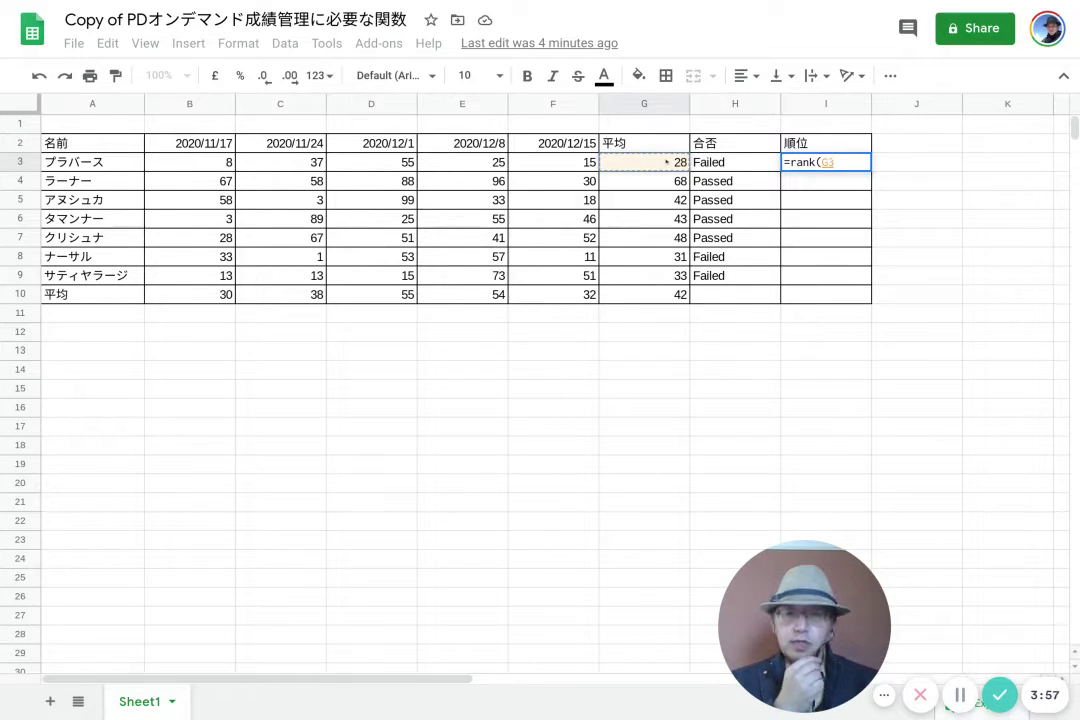
type(",")
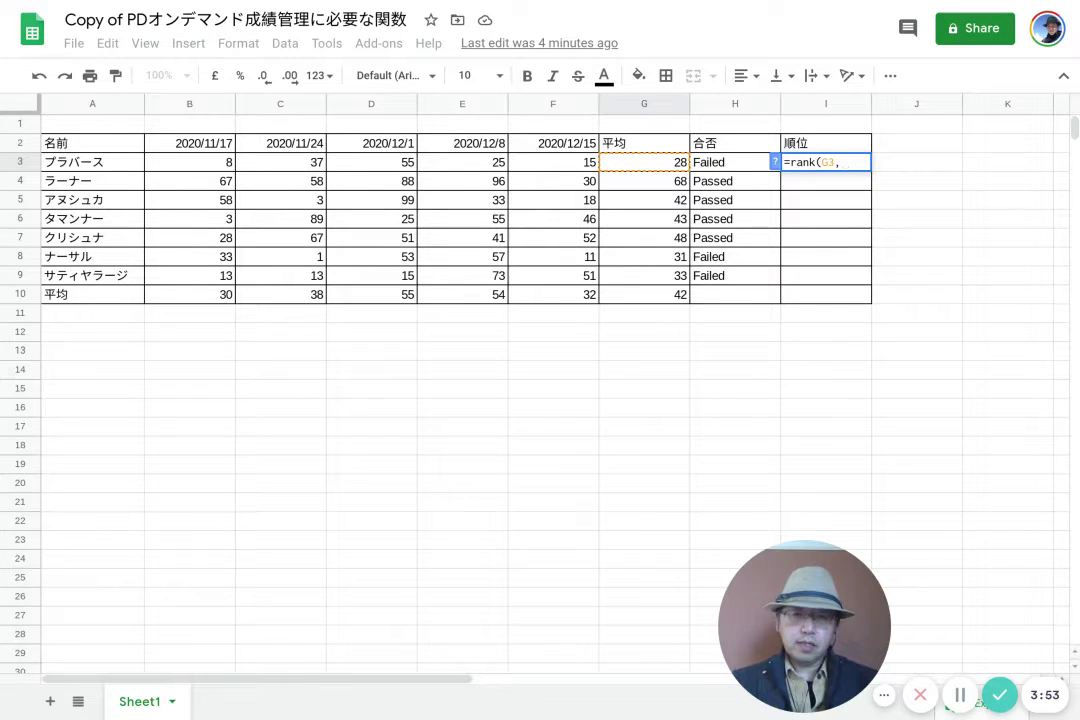
left_click_drag(660, 163, 658, 271)
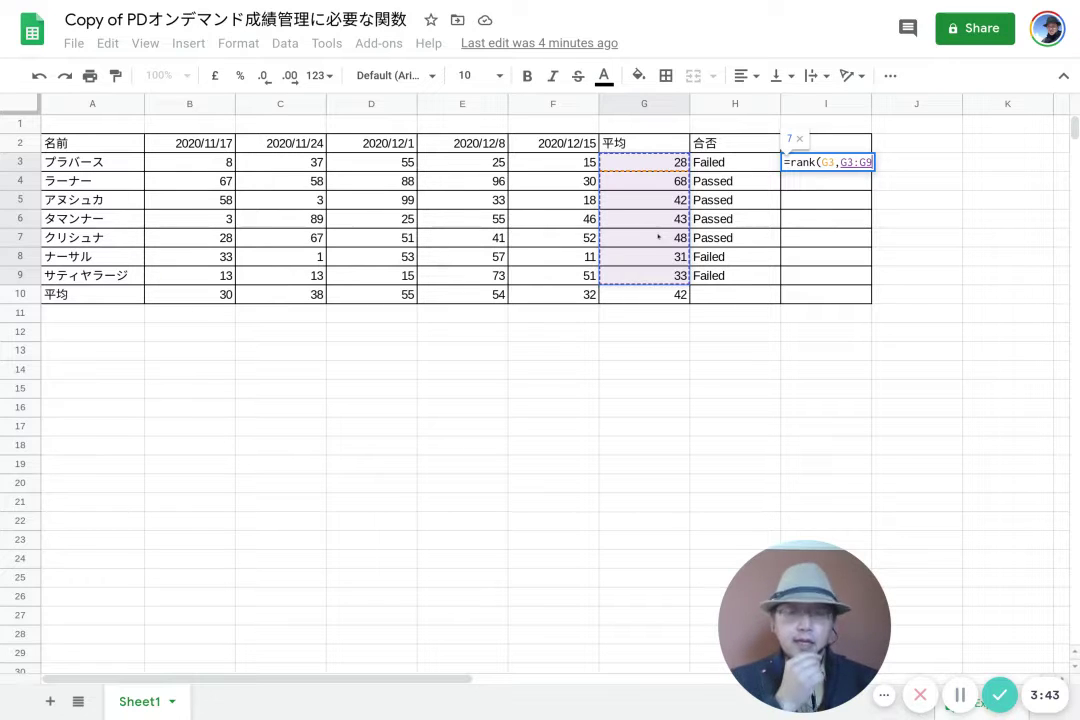
type(",")
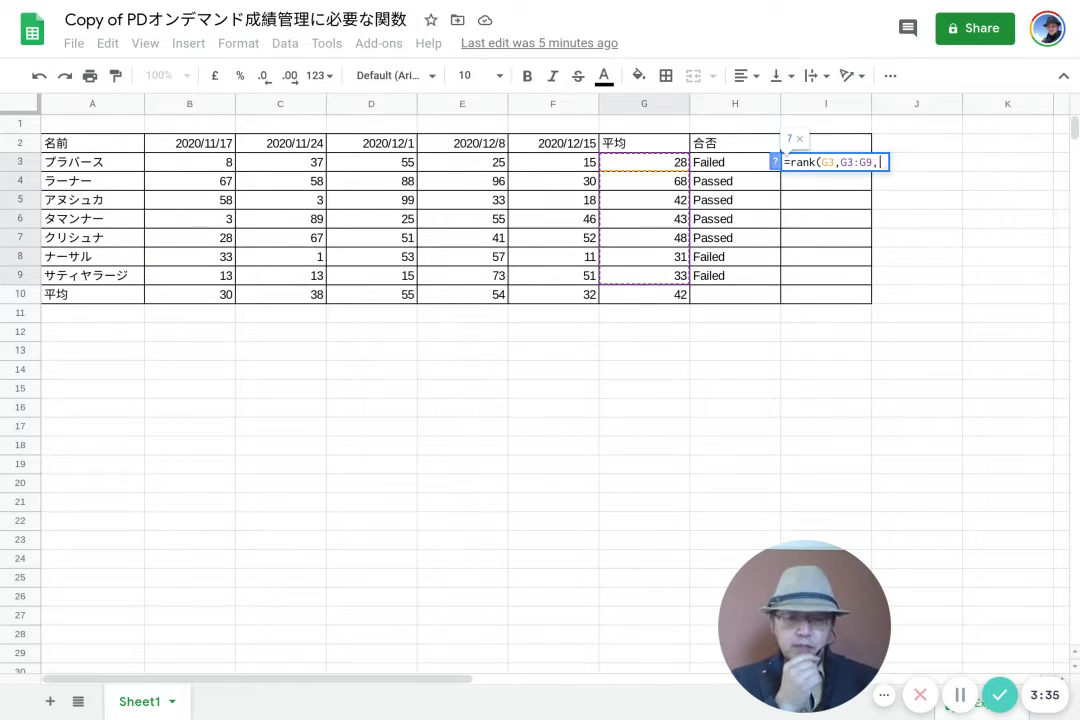
type("0")
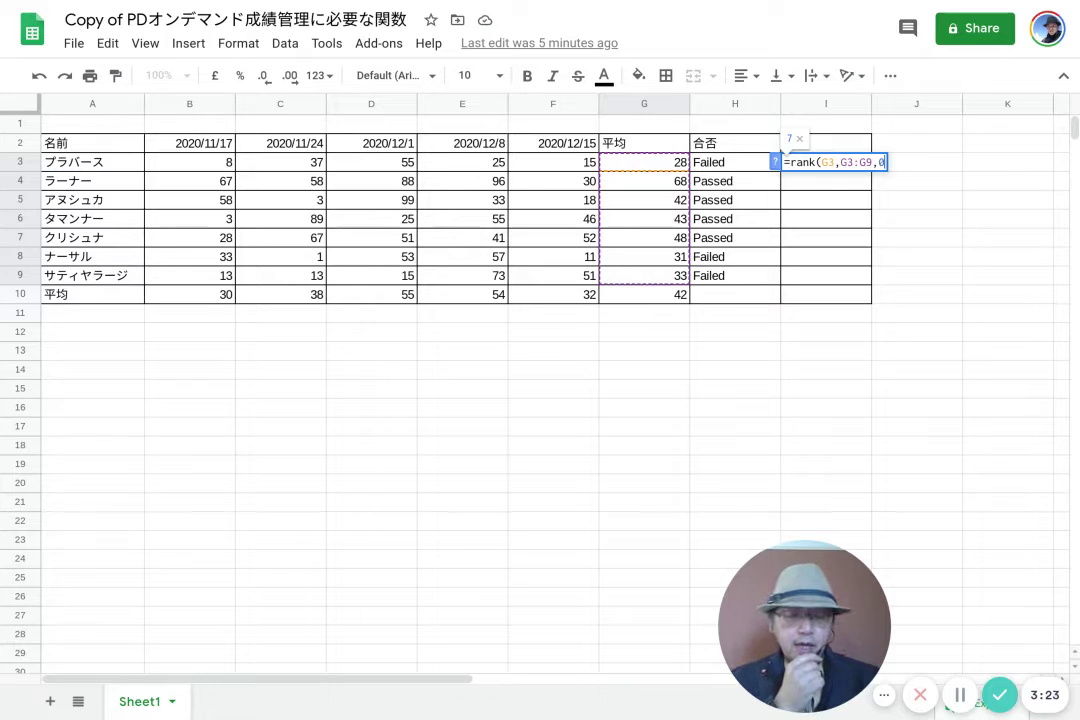
type(")")
key("Return")
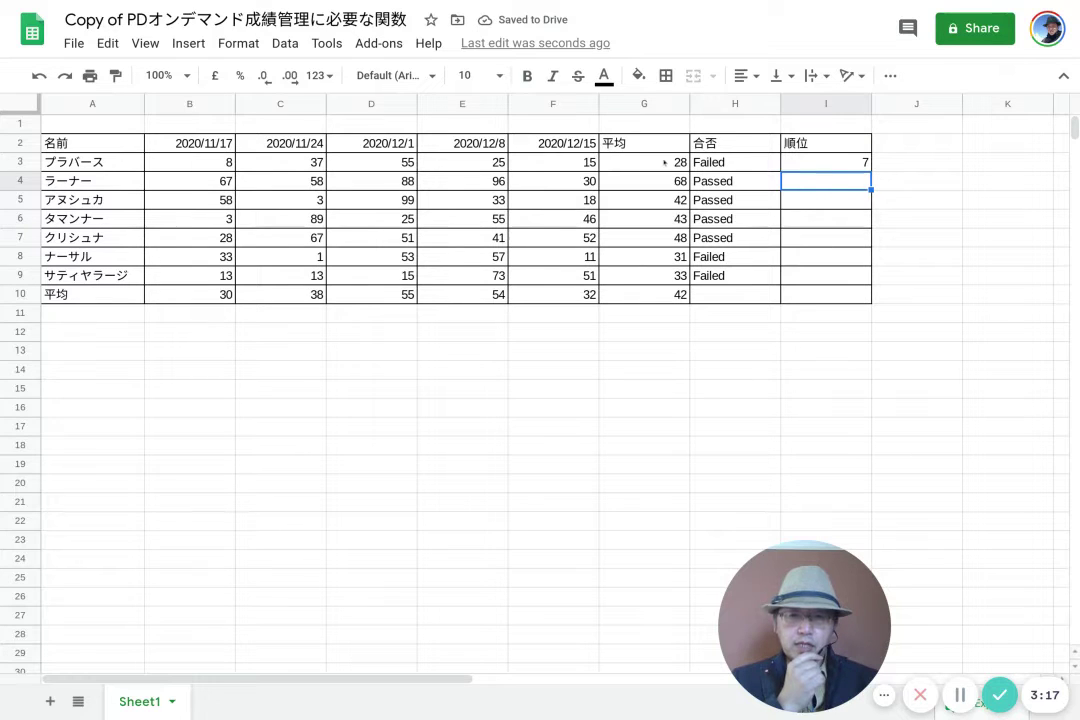
Step: Fill the rank formula from I3 down through I9
left_click(852, 163)
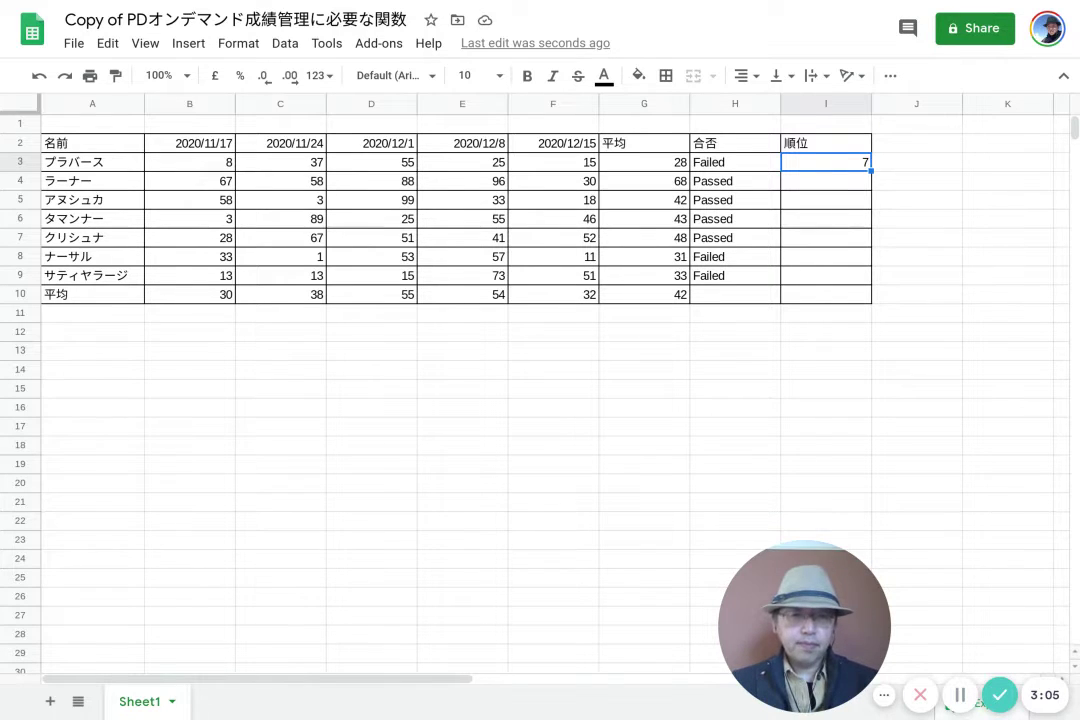
left_click_drag(871, 171, 856, 275)
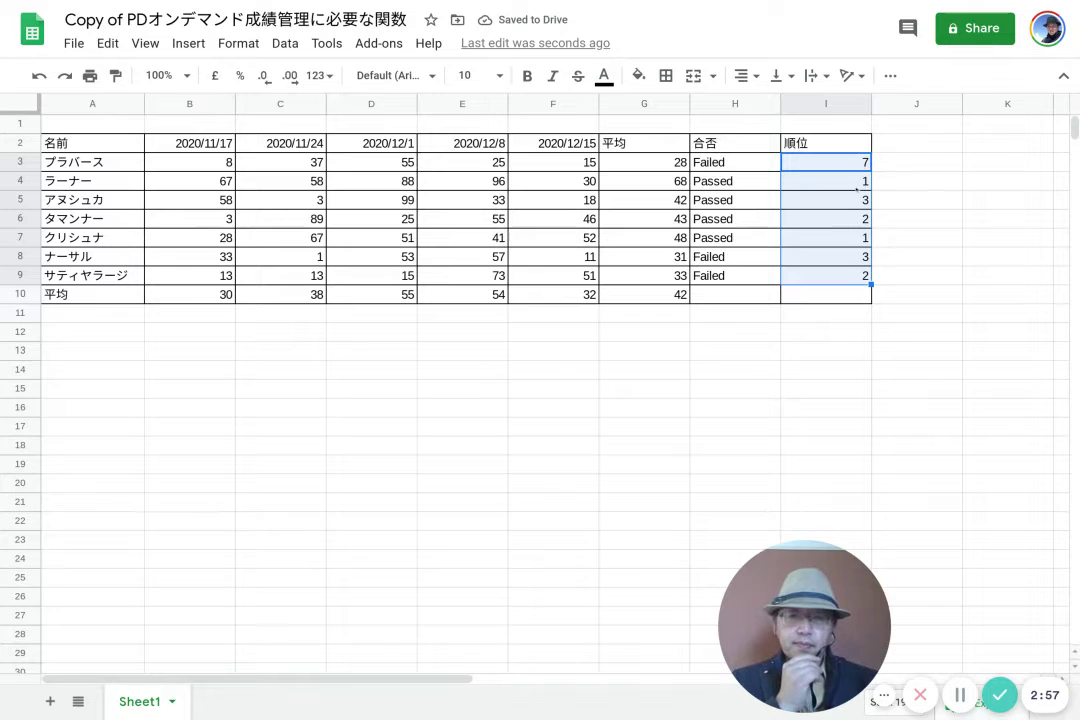
Step: Compare the ranks in I4 and I7 with the averages and inspect the range referenced by the formula in I7
left_click(816, 176)
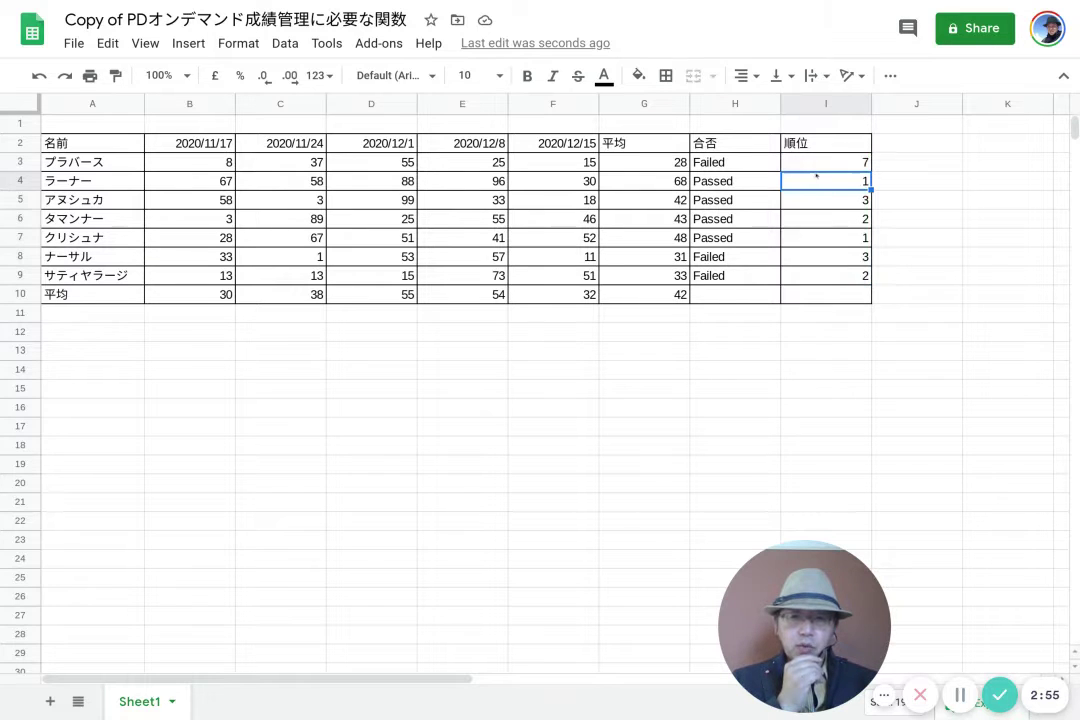
left_click(644, 181)
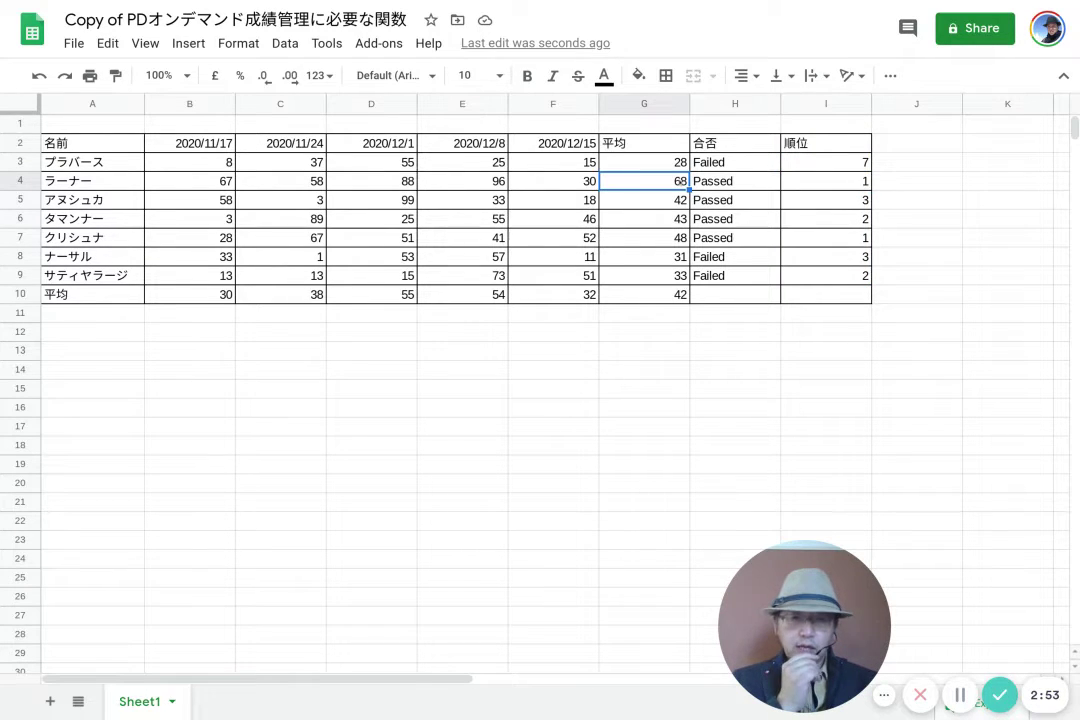
left_click(850, 239)
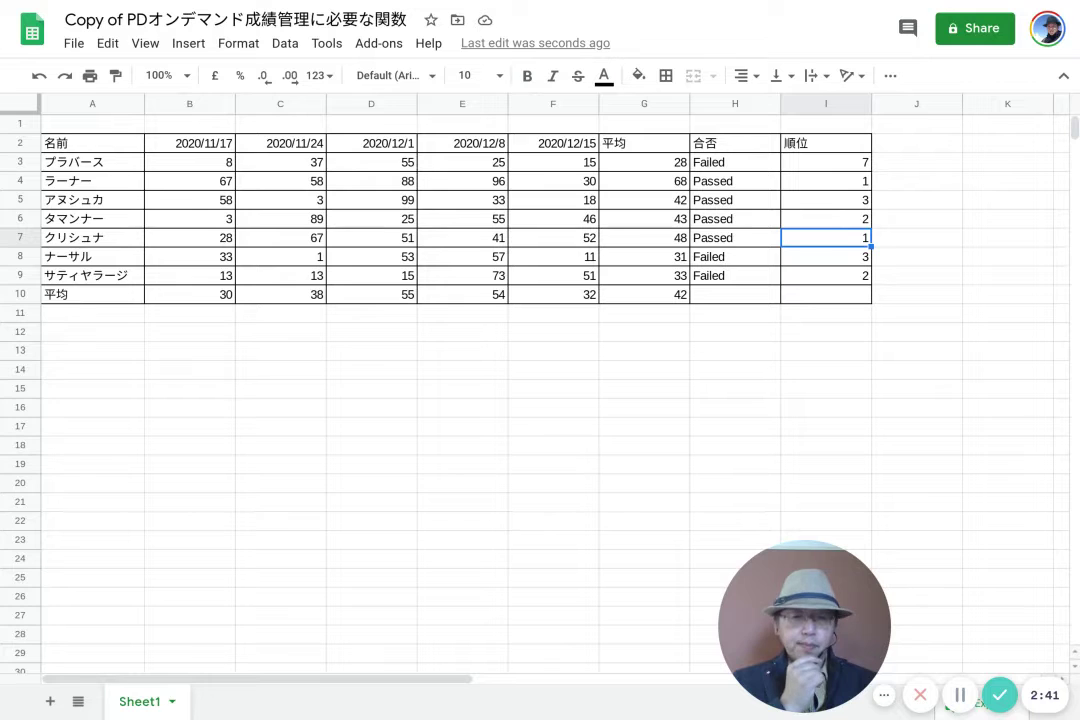
double_click(840, 240)
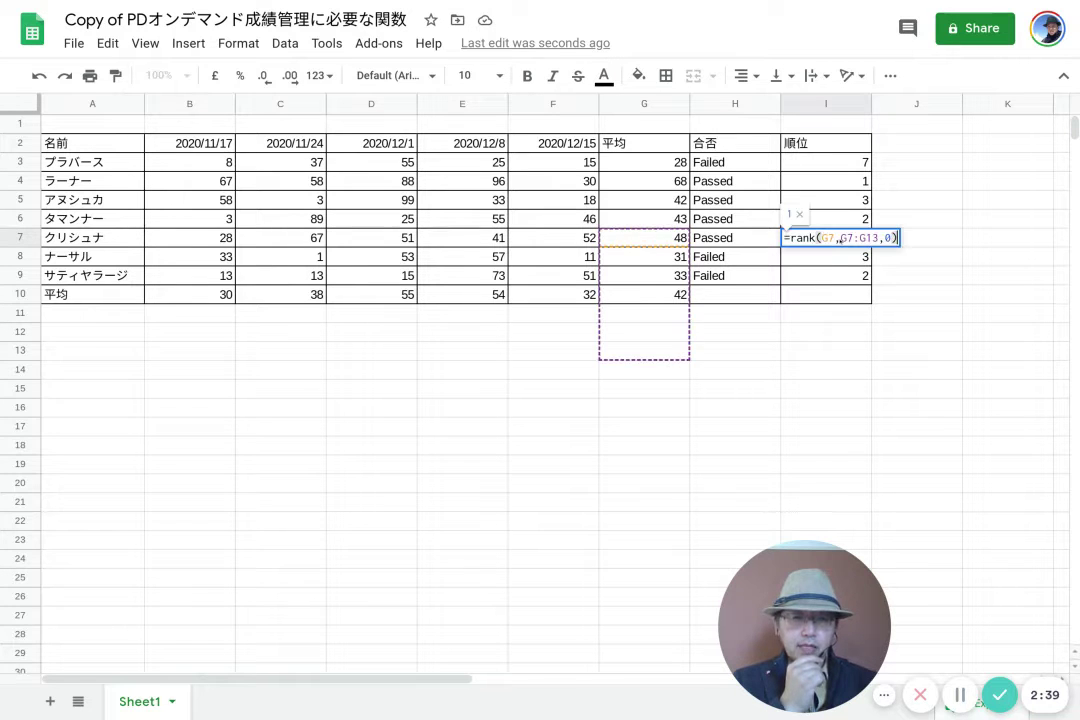
left_click(897, 238)
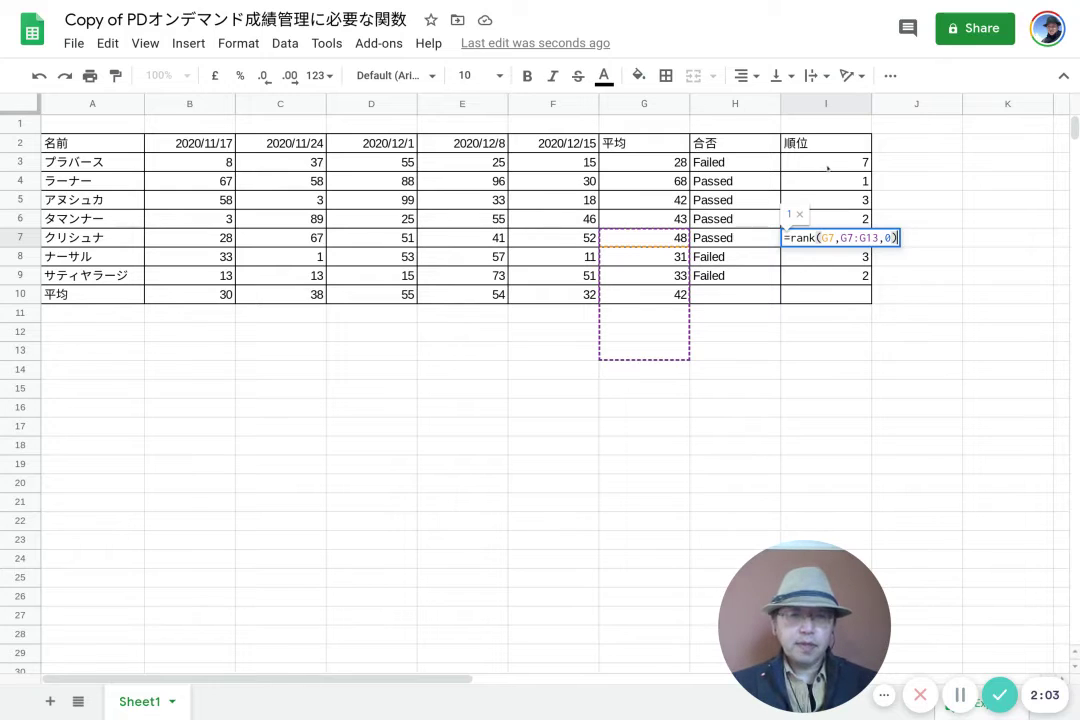
key("Return")
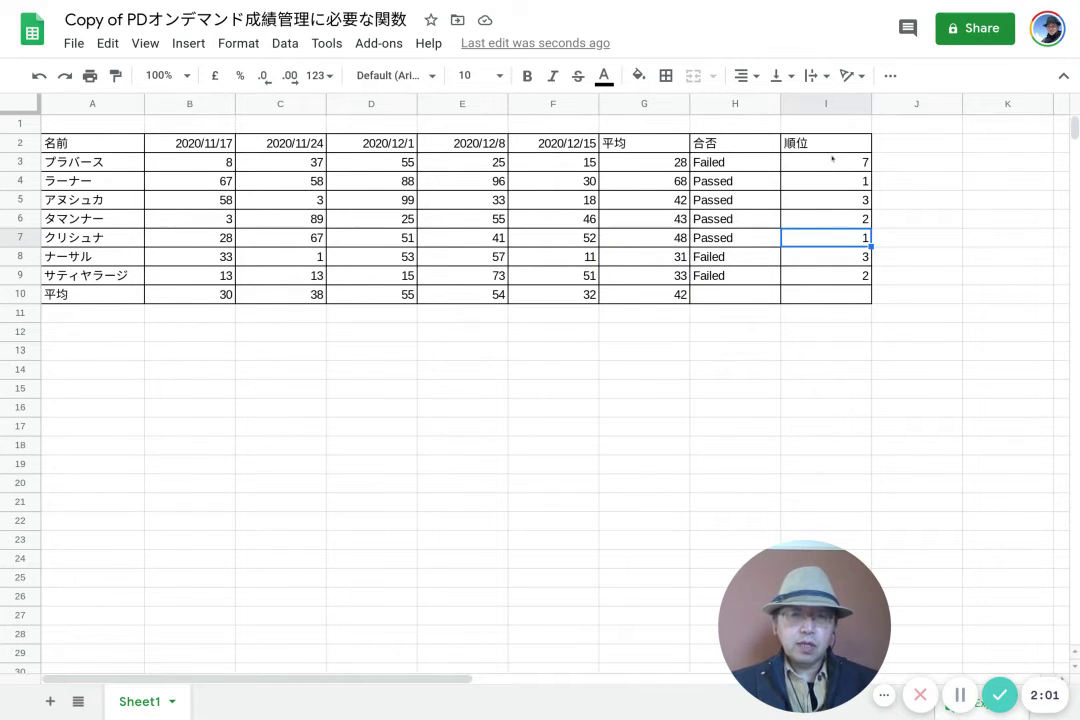
Step: Lock the rows of the ranking range in I3 so the formula reads =rank(G3,G$3:G$9,0)
double_click(830, 160)
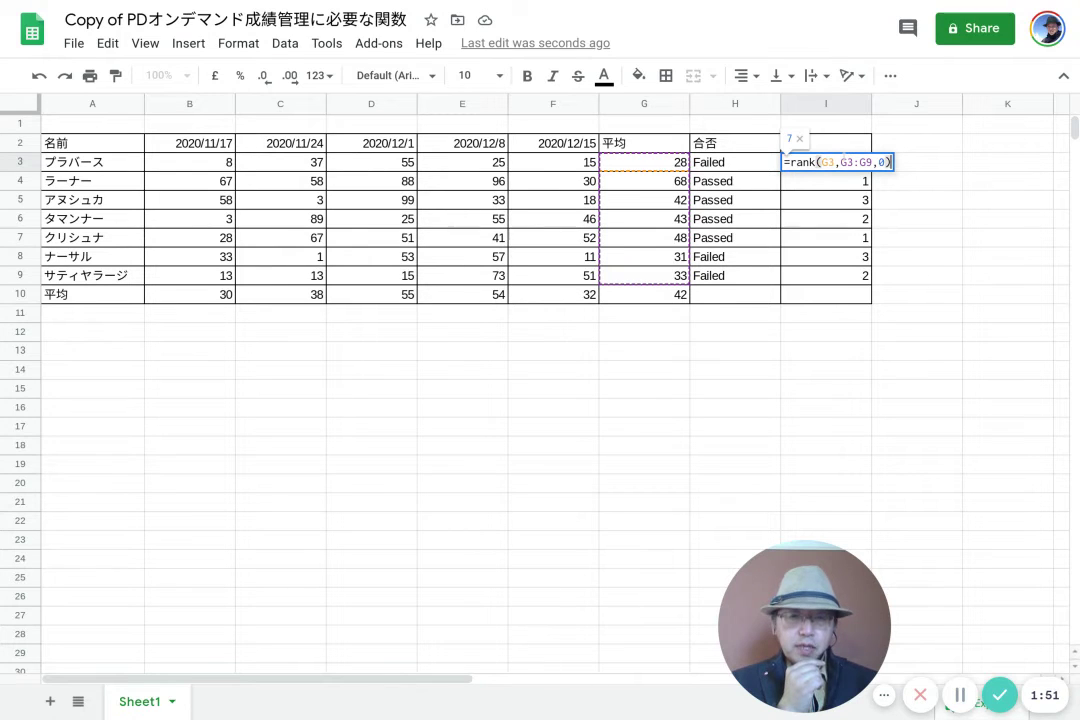
left_click(843, 162)
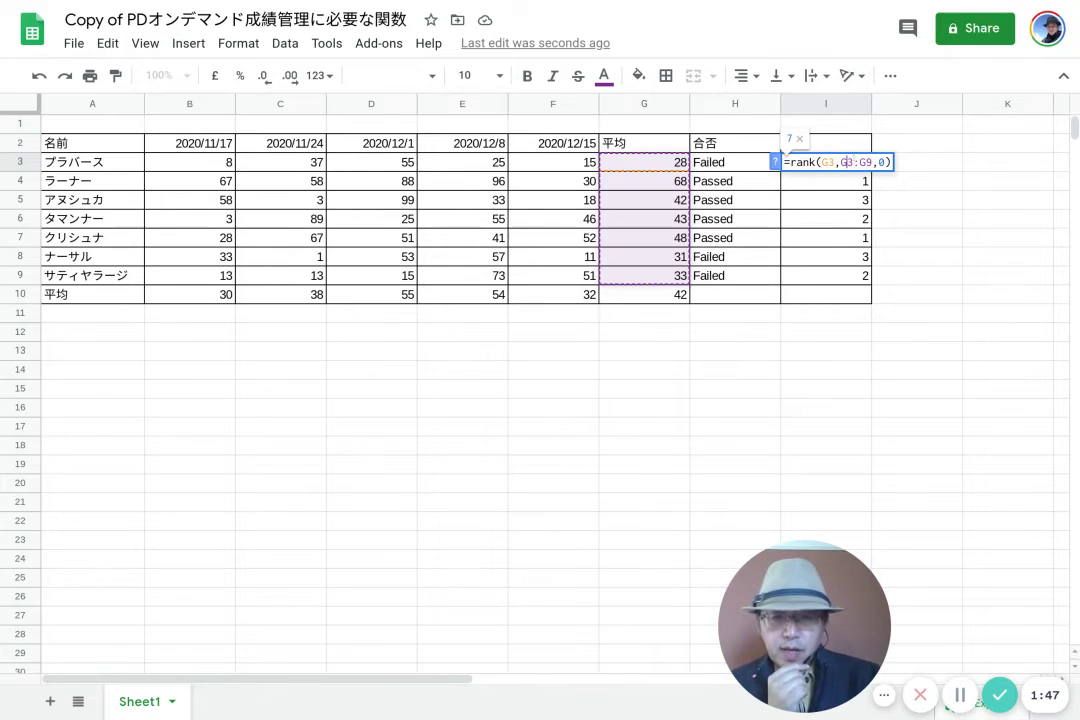
type("$")
left_click(864, 162)
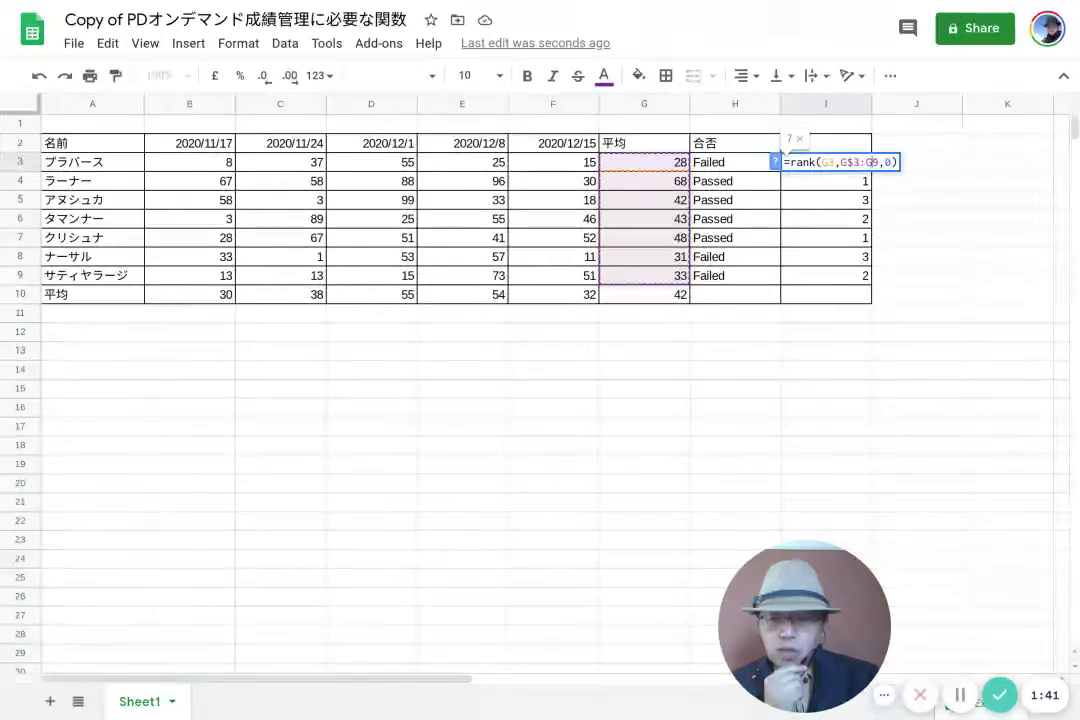
type("$")
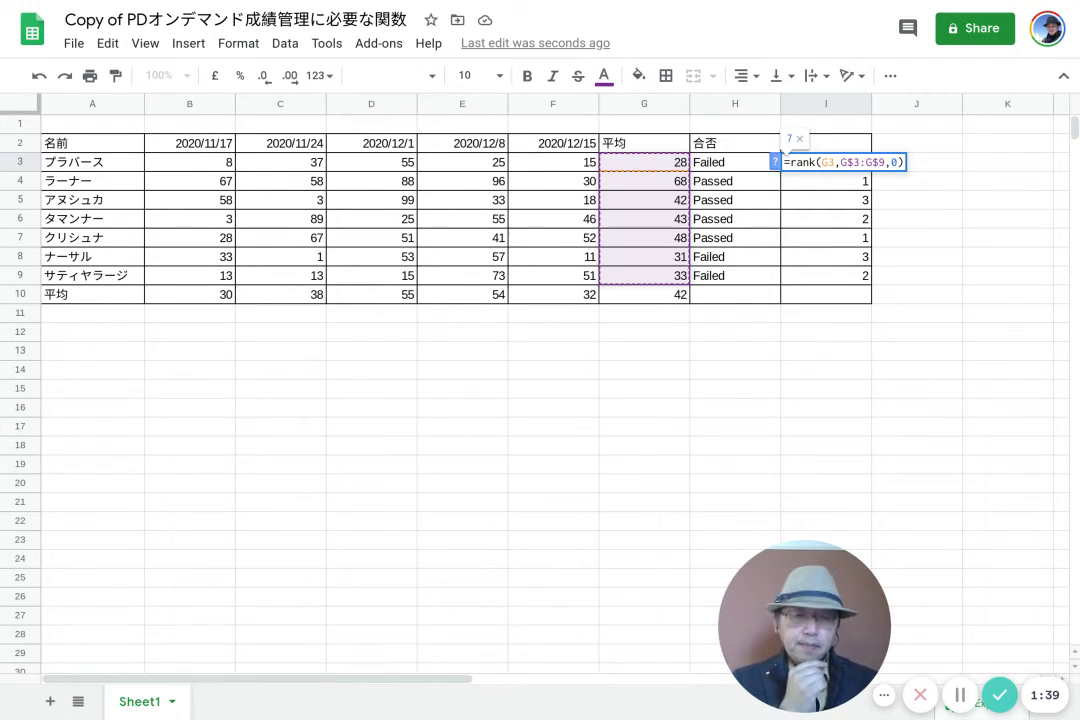
key("Return")
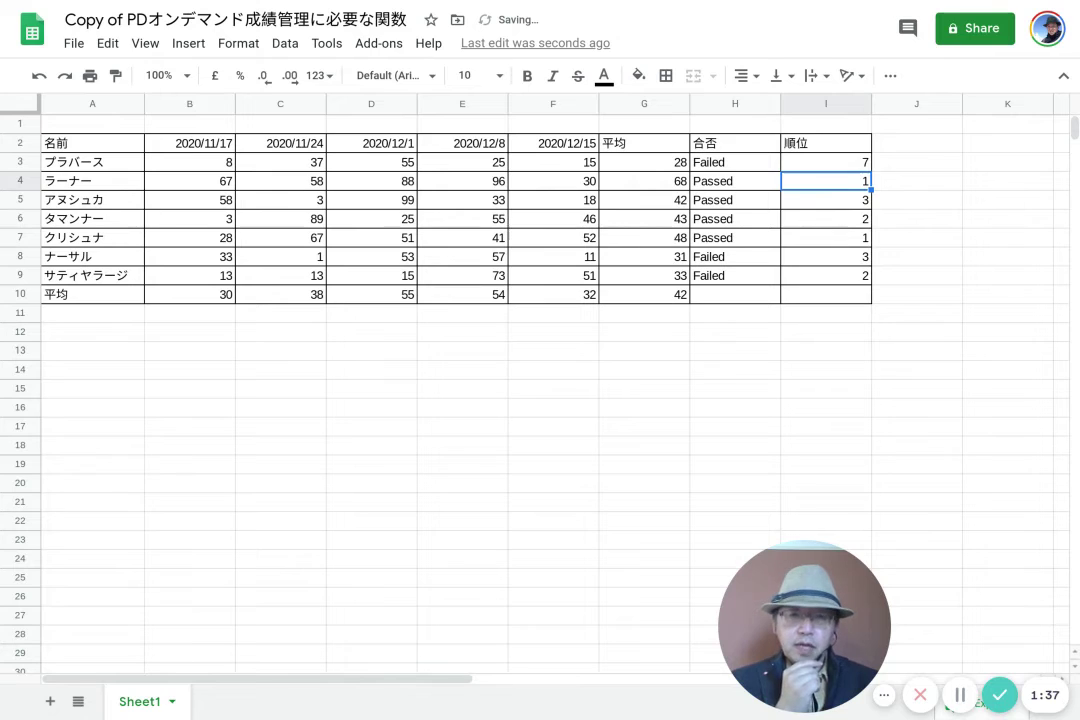
Step: Copy the row-locked rank formula from I3 down through I9, overwriting the existing rank formulas
left_click(866, 146)
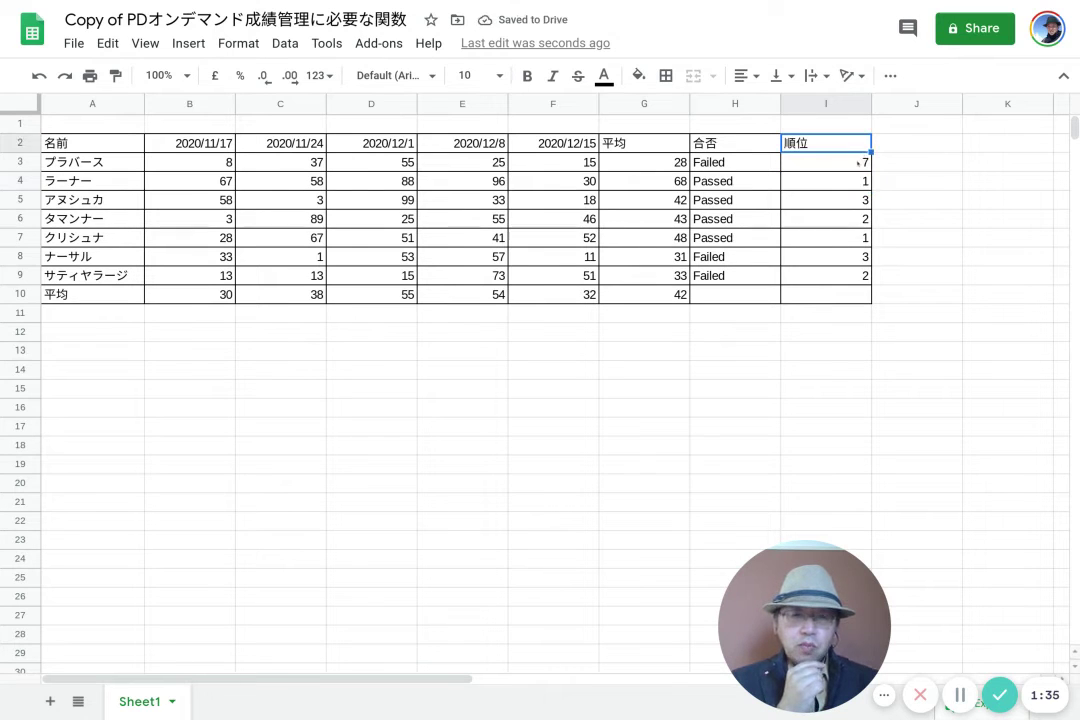
left_click(857, 162)
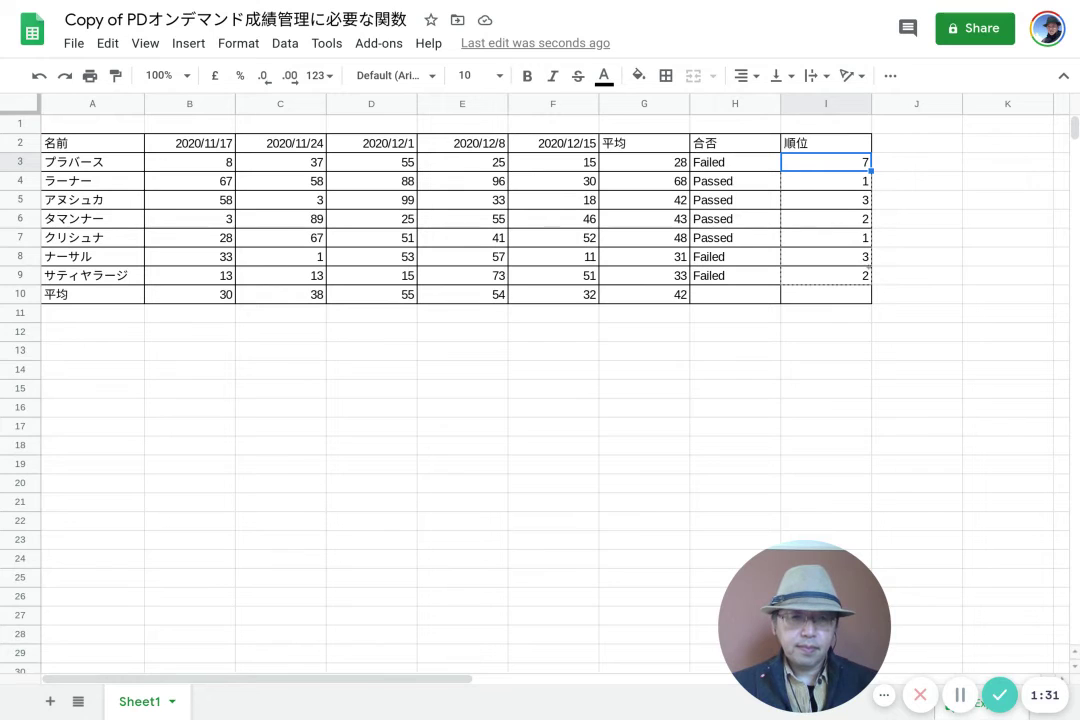
left_click_drag(870, 171, 870, 284)
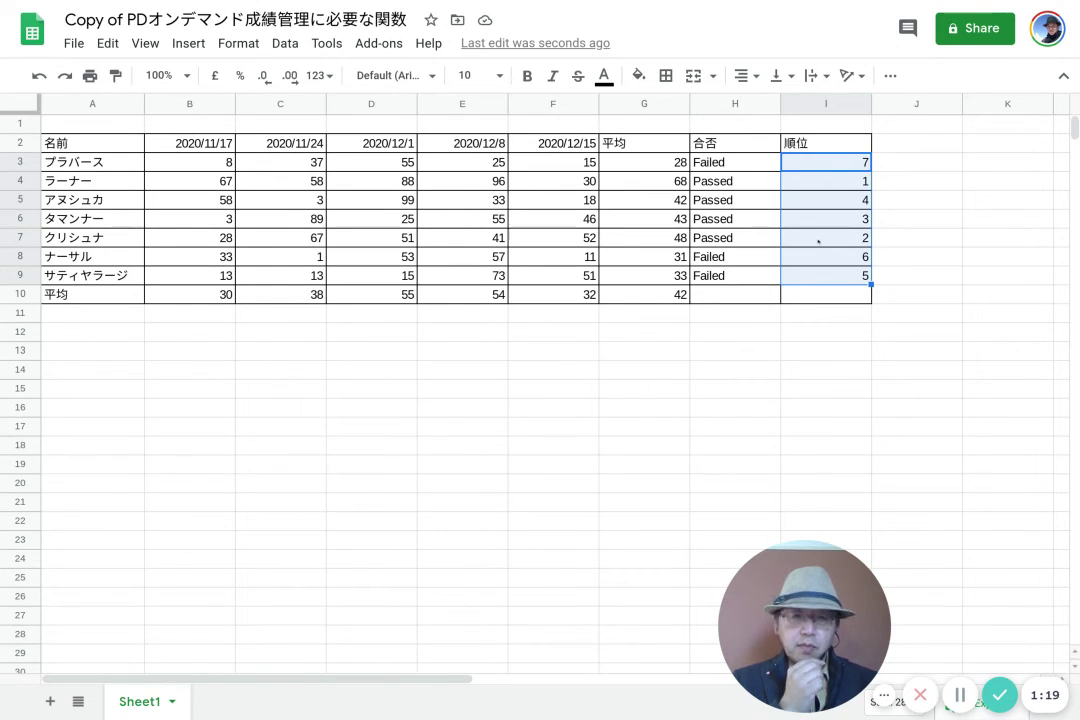
Step: Check which range the copied rank formula in I7 references, leaving the formula as it is
double_click(818, 240)
left_click(848, 238)
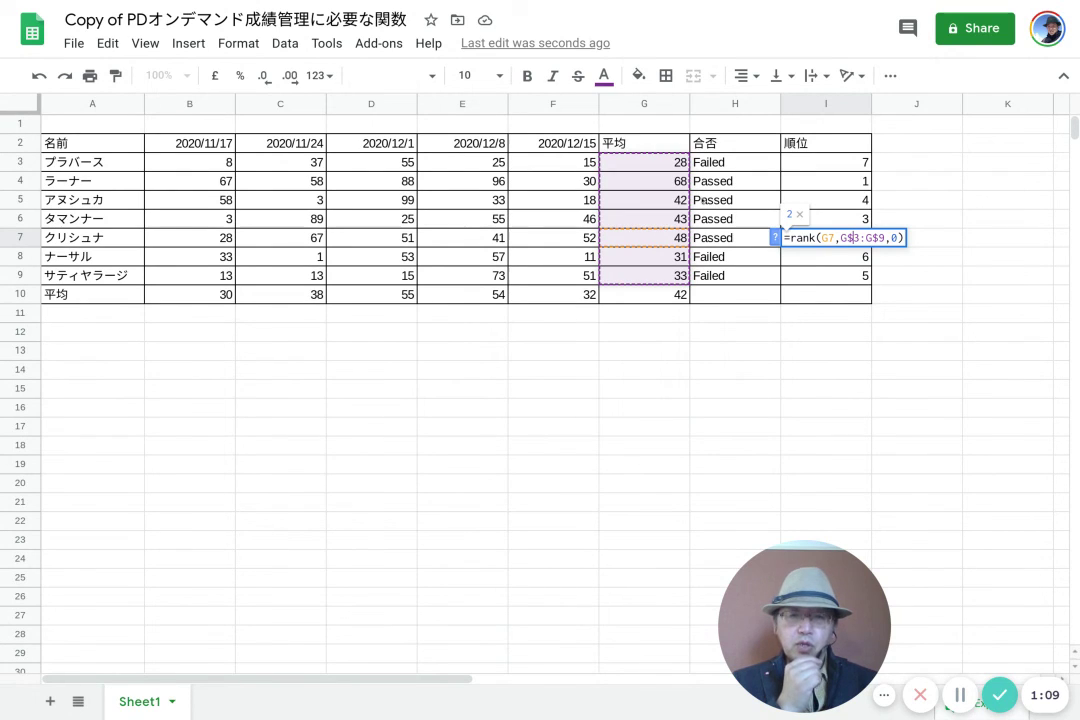
key("Return")
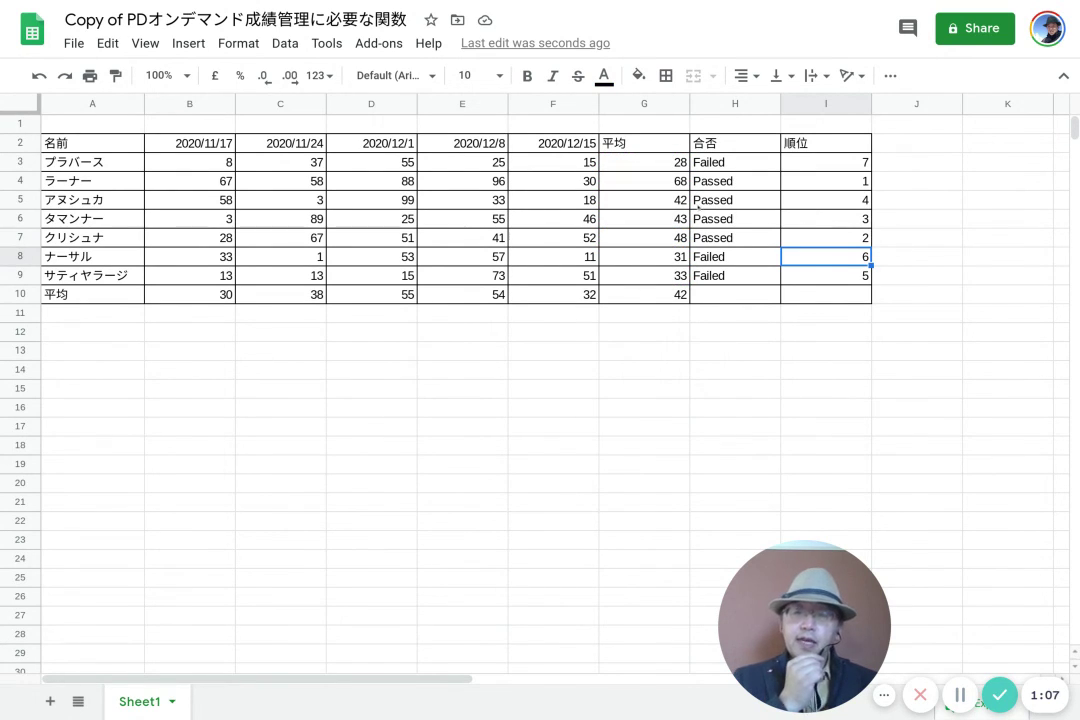